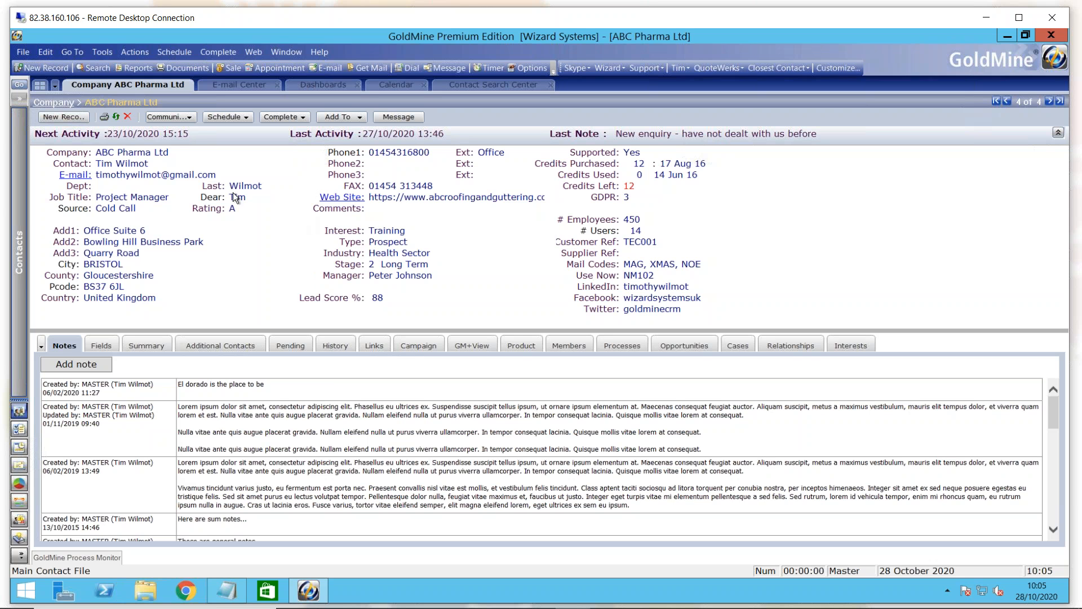
- Start the Merge/Purge Records Wizard, accept the backup caution, and choose to merge/purge using new criteria
{"action": "left_click", "coordinate": [103, 56]}
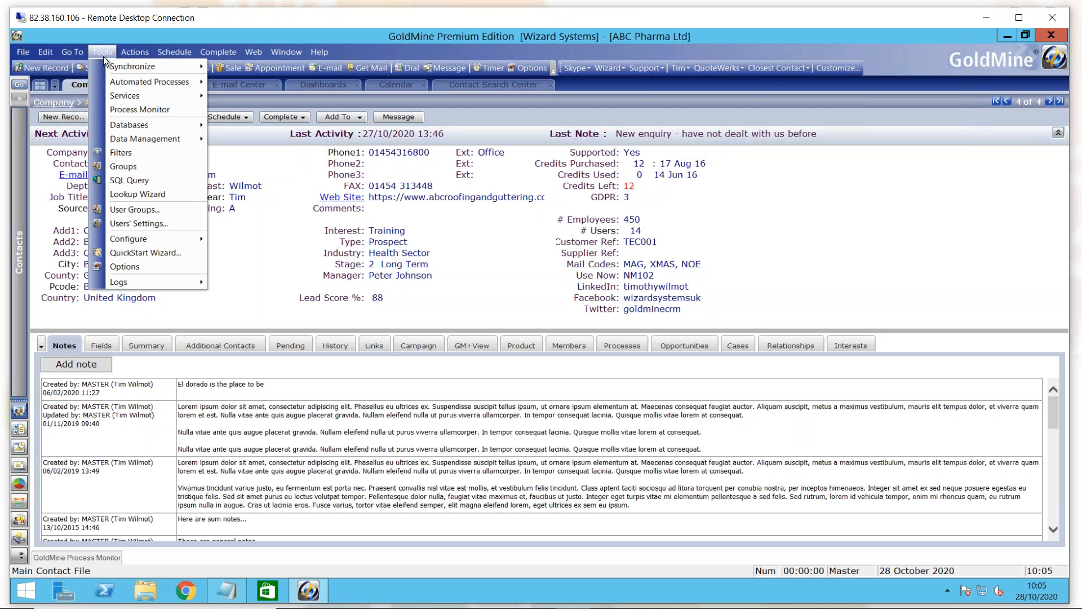
{"action": "mouse_move", "coordinate": [120, 141]}
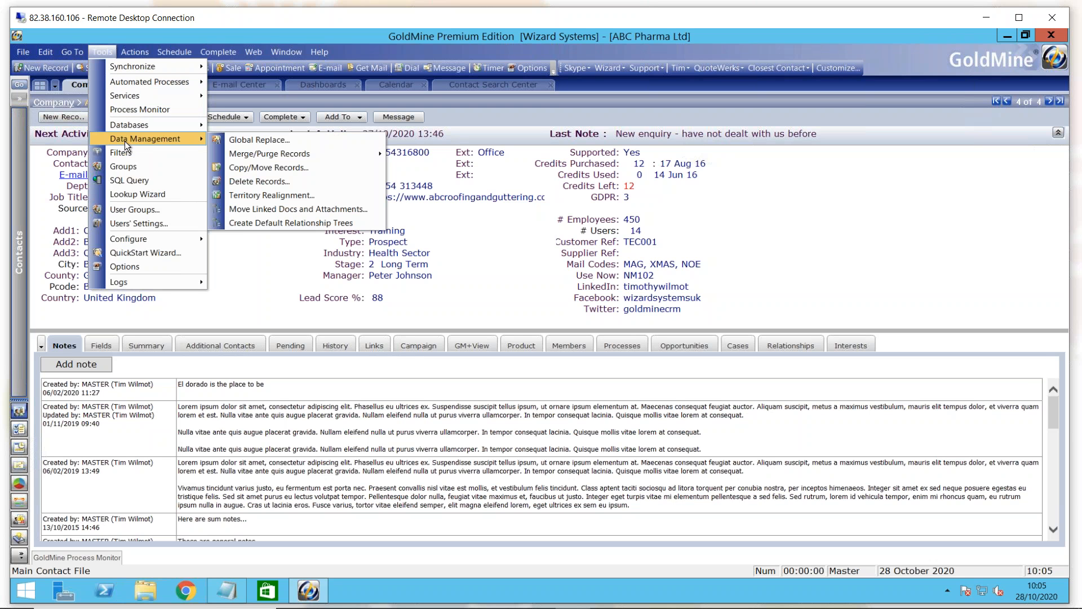
{"action": "mouse_move", "coordinate": [248, 153]}
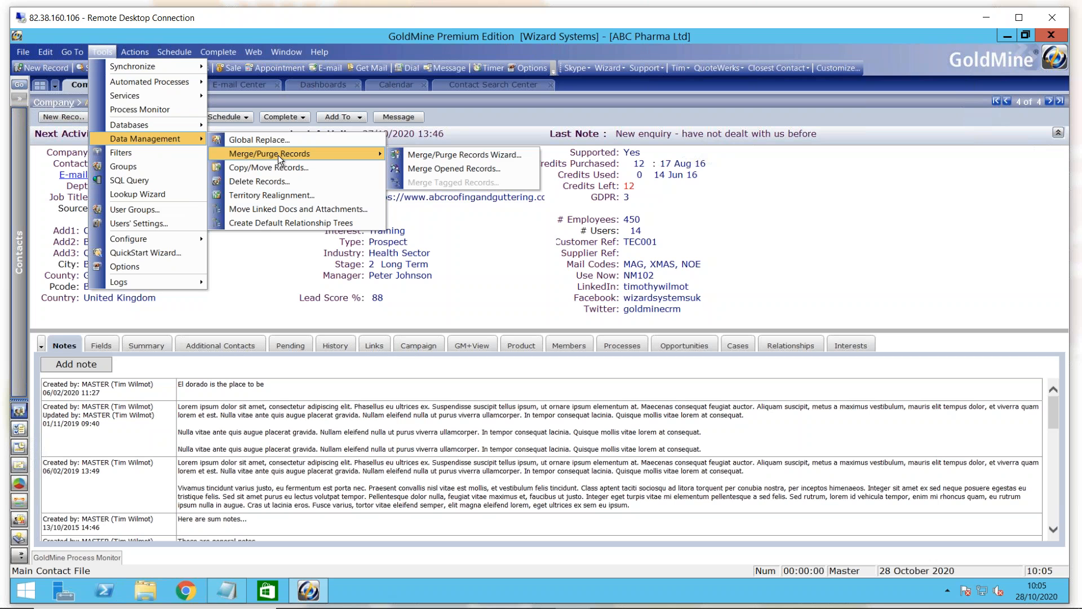
{"action": "left_click", "coordinate": [428, 153]}
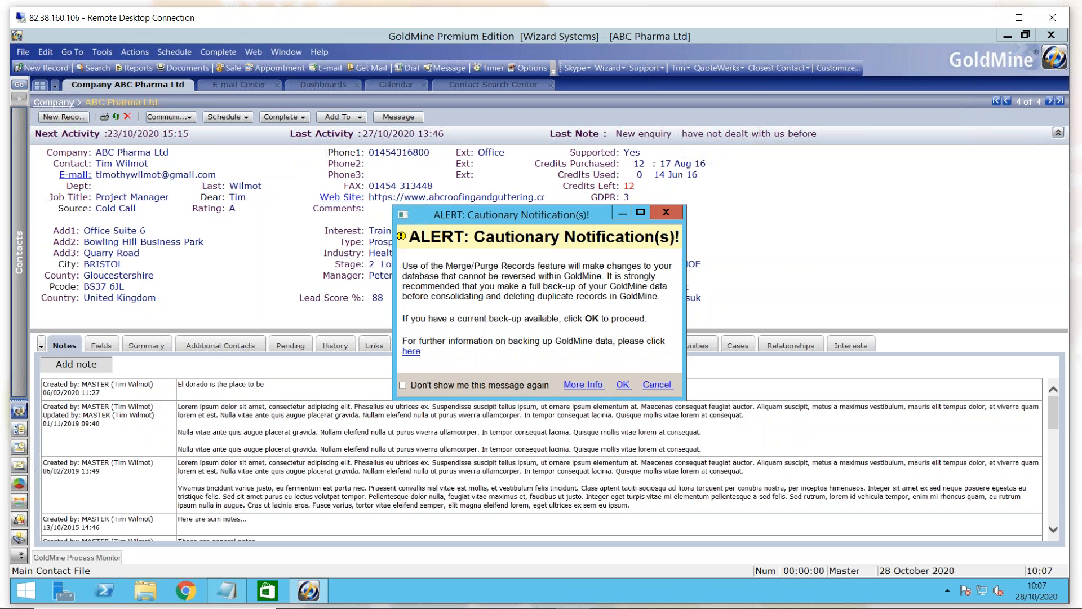
{"action": "left_click", "coordinate": [622, 386]}
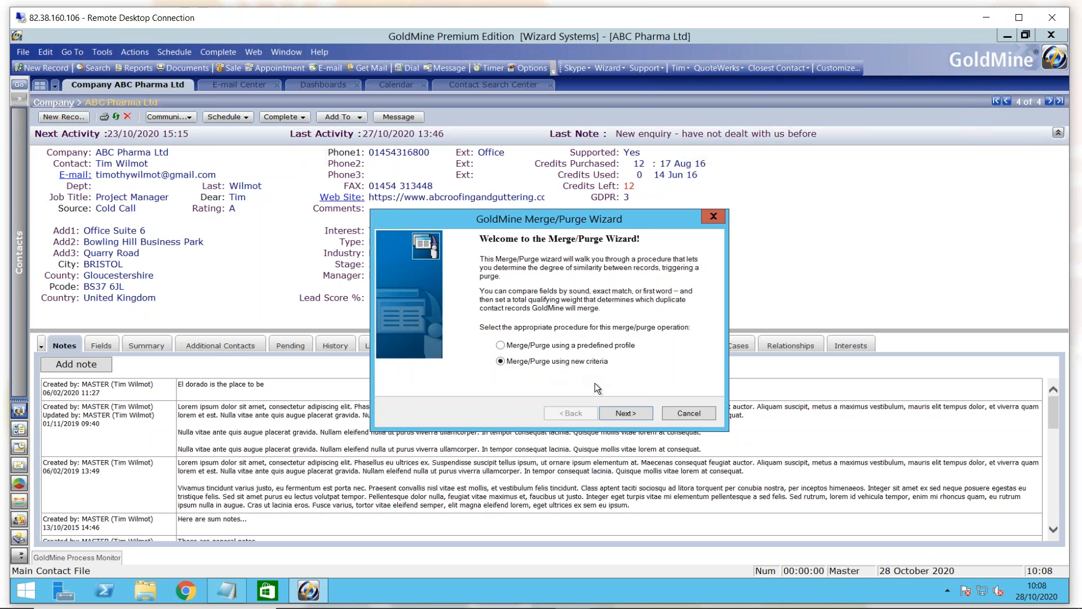
{"action": "left_click", "coordinate": [627, 413]}
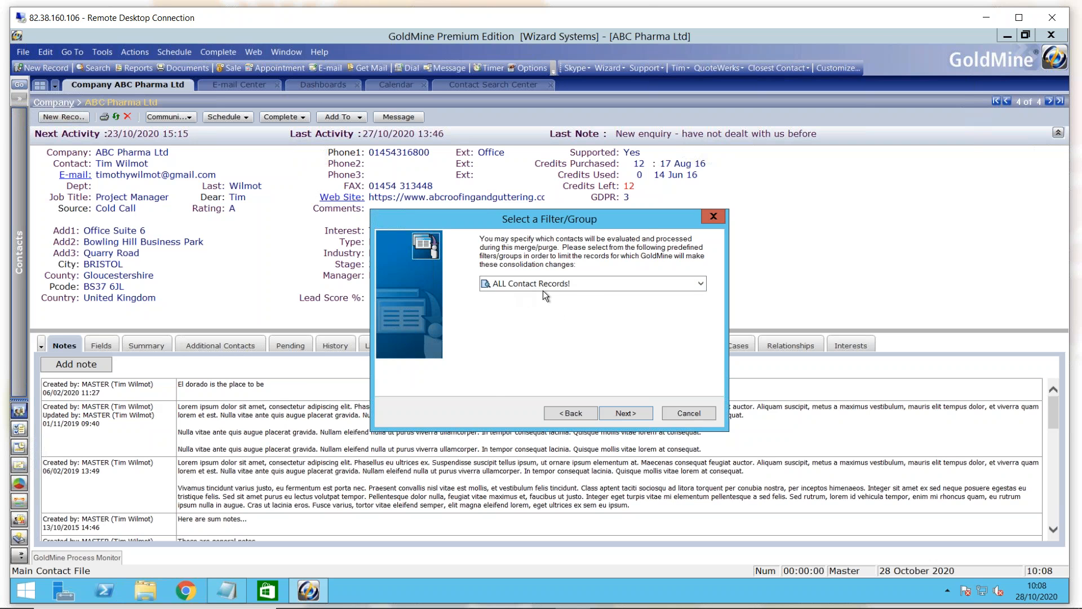
- Limit the merge/purge to the contacts in the TEST for MAILINGS group
{"action": "left_click", "coordinate": [591, 287]}
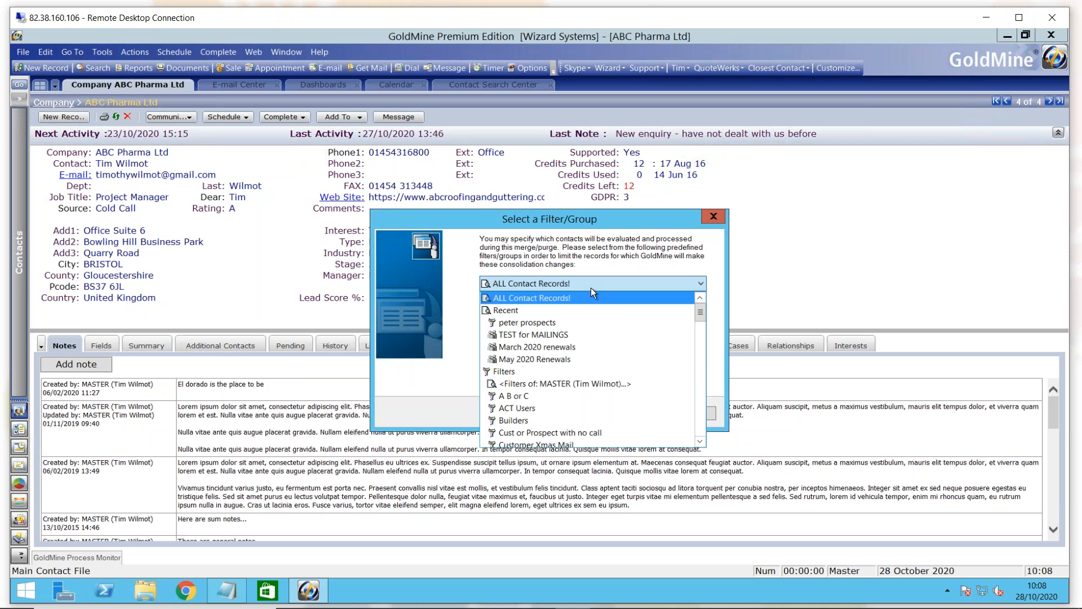
{"action": "left_click", "coordinate": [580, 337]}
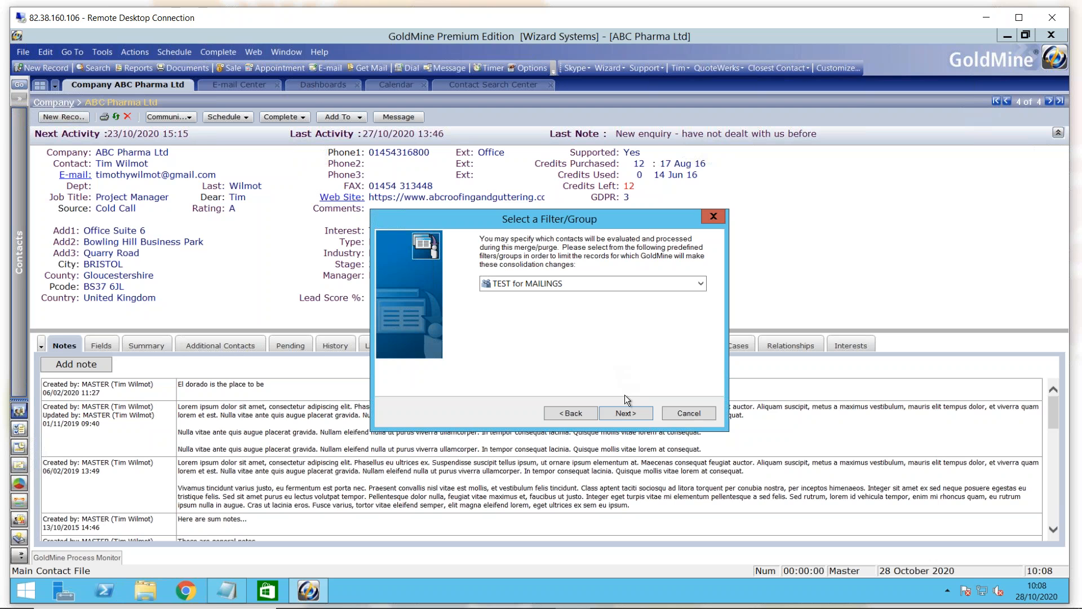
{"action": "left_click", "coordinate": [627, 414]}
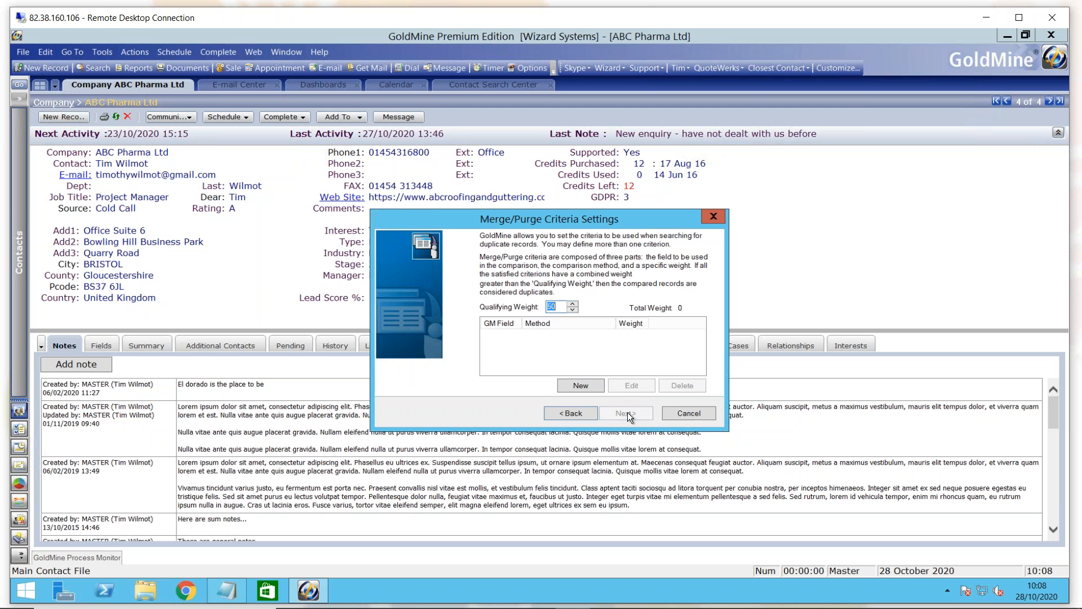
- Add a Company field criterion using Exact Match, with matching of empty fields turned off and a weight of 25
{"action": "left_click", "coordinate": [562, 307]}
{"action": "left_click", "coordinate": [582, 387]}
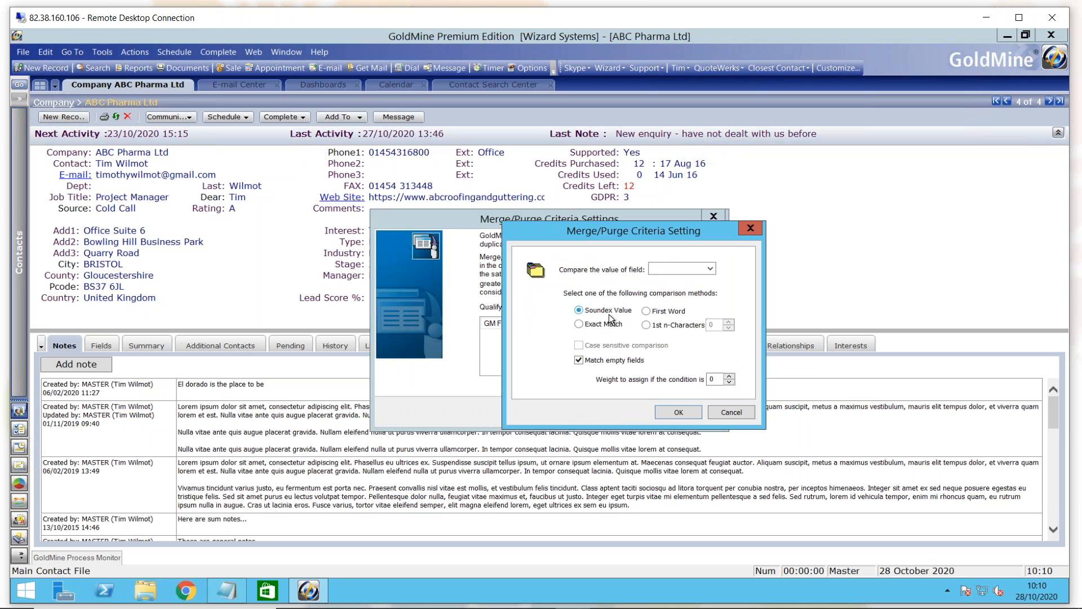
{"action": "left_click", "coordinate": [710, 269]}
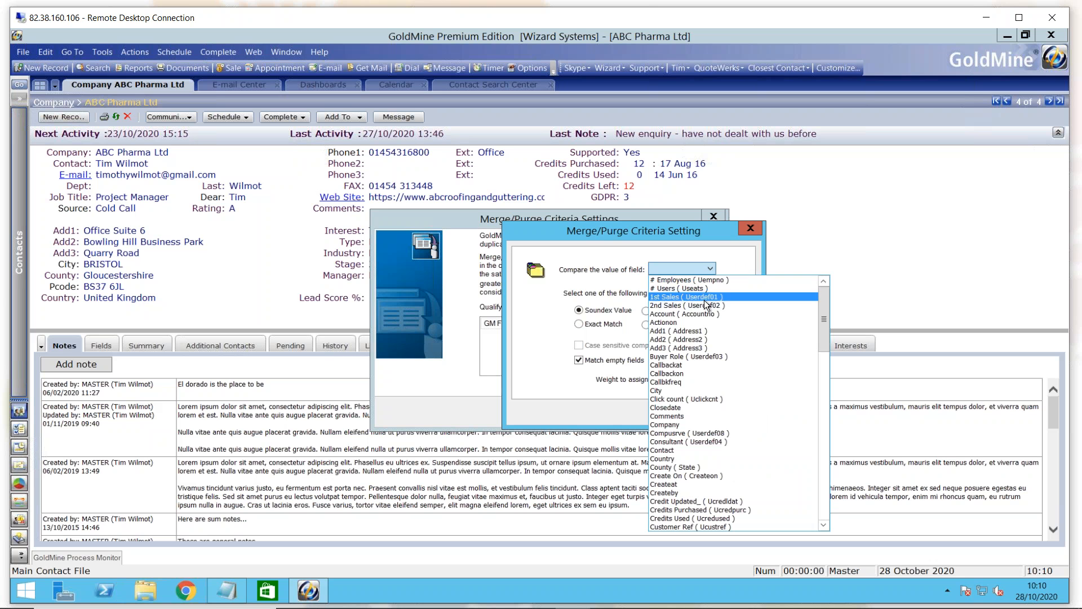
{"action": "left_click", "coordinate": [698, 424]}
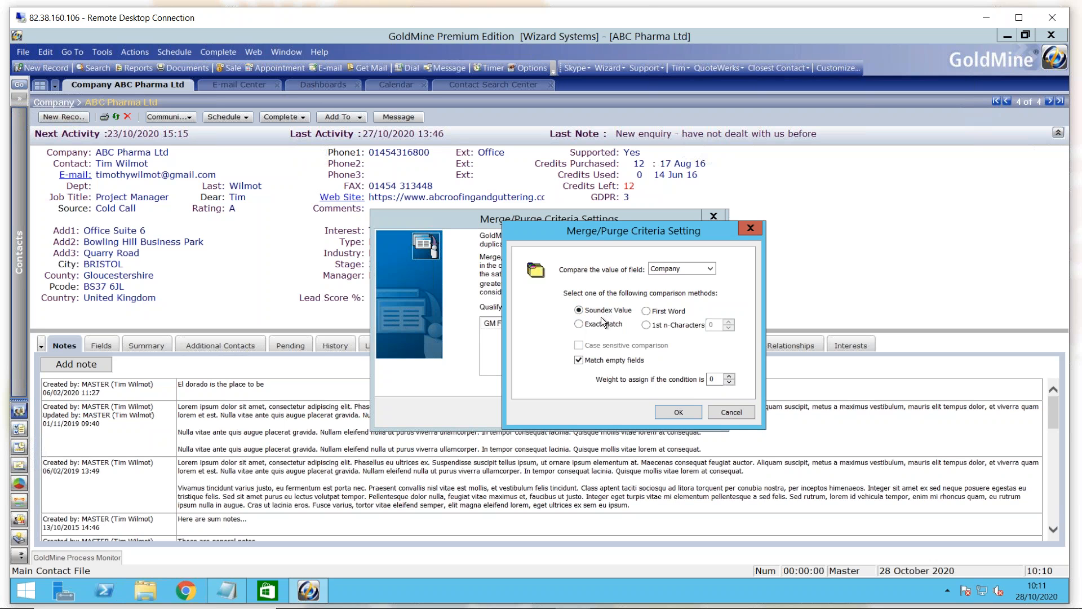
{"action": "left_click", "coordinate": [647, 312]}
{"action": "left_click", "coordinate": [579, 325]}
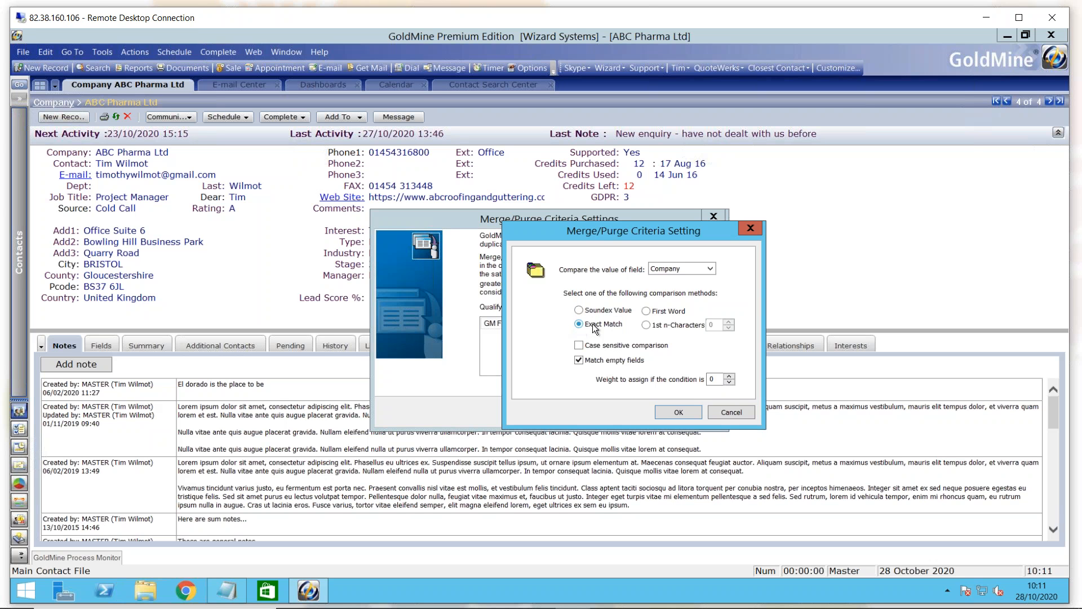
{"action": "left_click", "coordinate": [647, 326]}
{"action": "left_click", "coordinate": [580, 325]}
{"action": "left_click", "coordinate": [579, 360]}
{"action": "left_click_drag", "start_coordinate": [716, 379], "coordinate": [709, 378]}
{"action": "type", "text": "25"}
{"action": "left_click", "coordinate": [672, 412]}
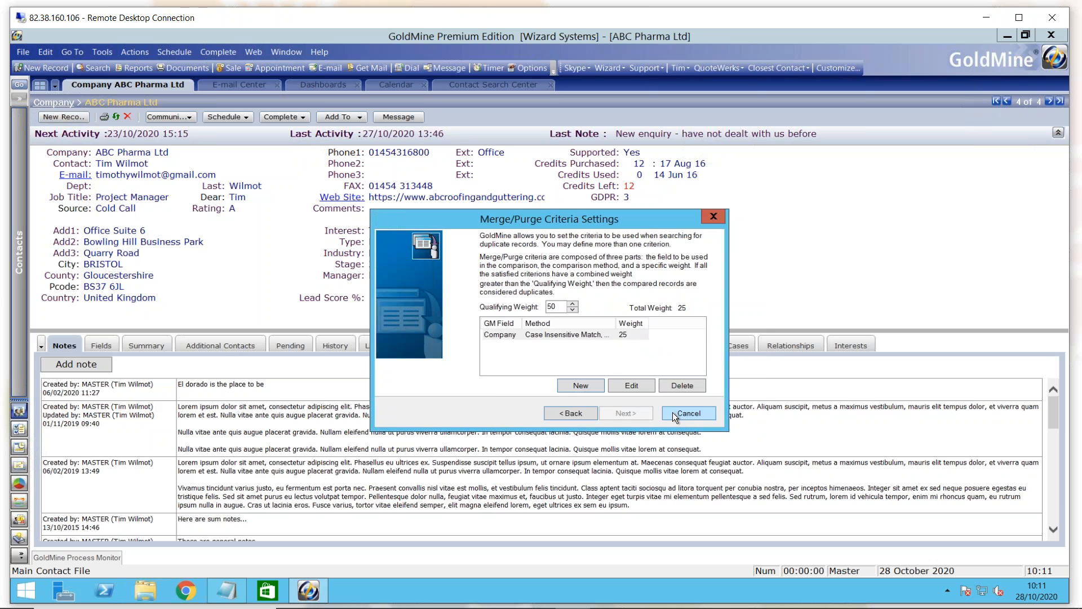
- Add a Contact field criterion using Exact Match with a weight of 25, and accept the criteria list
{"action": "left_click", "coordinate": [594, 384]}
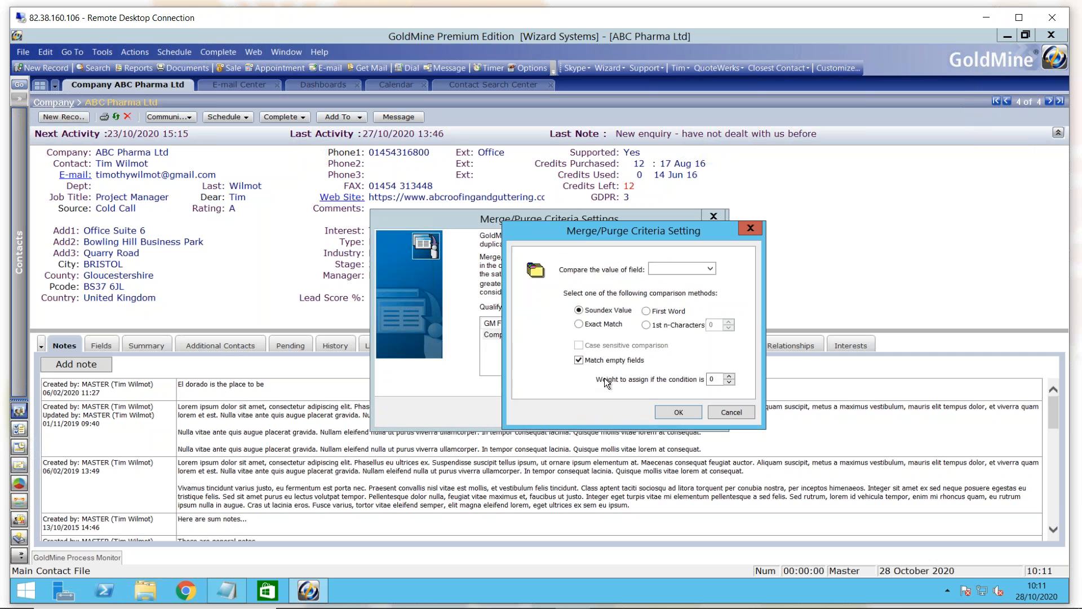
{"action": "left_click", "coordinate": [707, 269]}
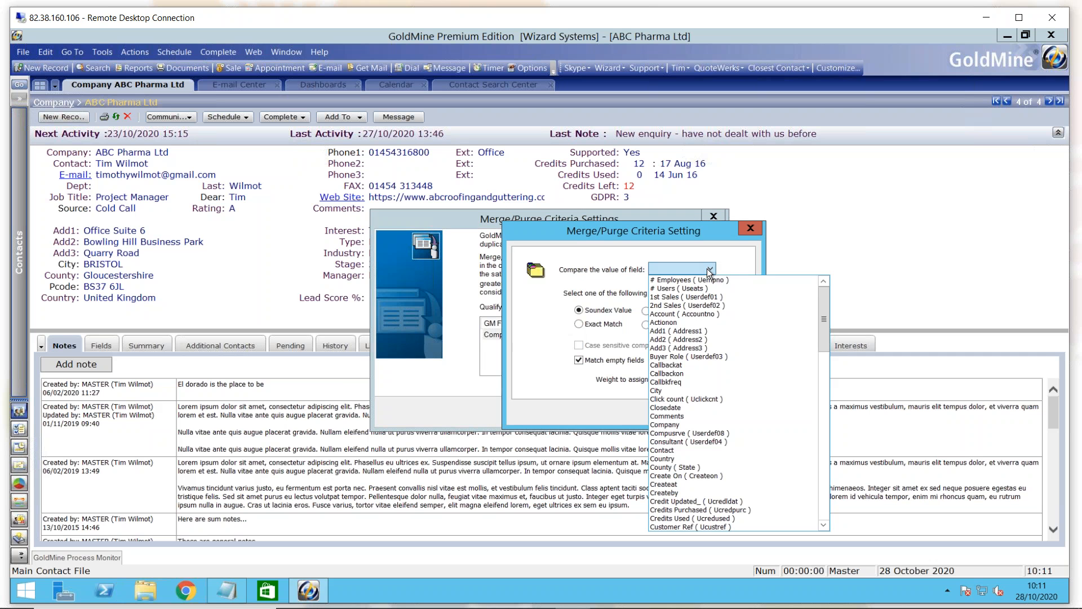
{"action": "left_click", "coordinate": [674, 451]}
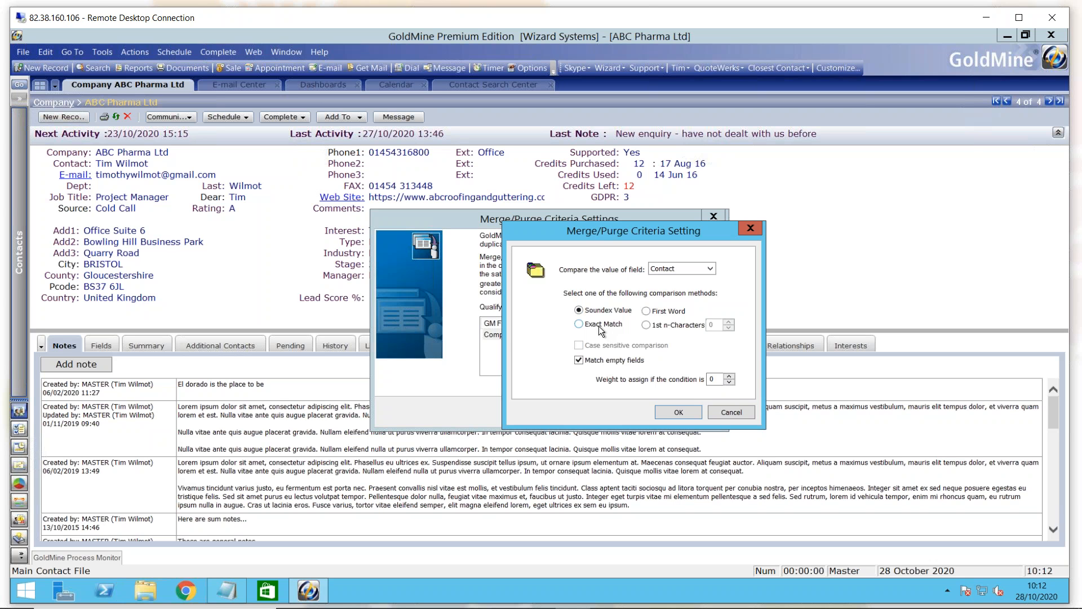
{"action": "left_click", "coordinate": [580, 324]}
{"action": "left_click", "coordinate": [711, 379]}
{"action": "double_click", "coordinate": [711, 380]}
{"action": "type", "text": "25"}
{"action": "left_click", "coordinate": [678, 412]}
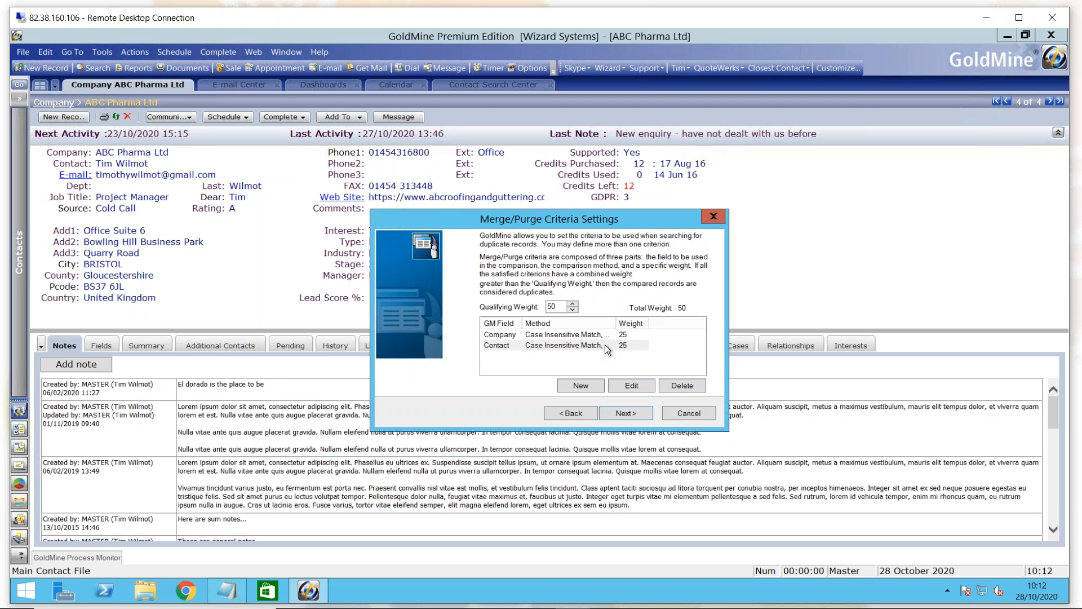
{"action": "left_click", "coordinate": [623, 414]}
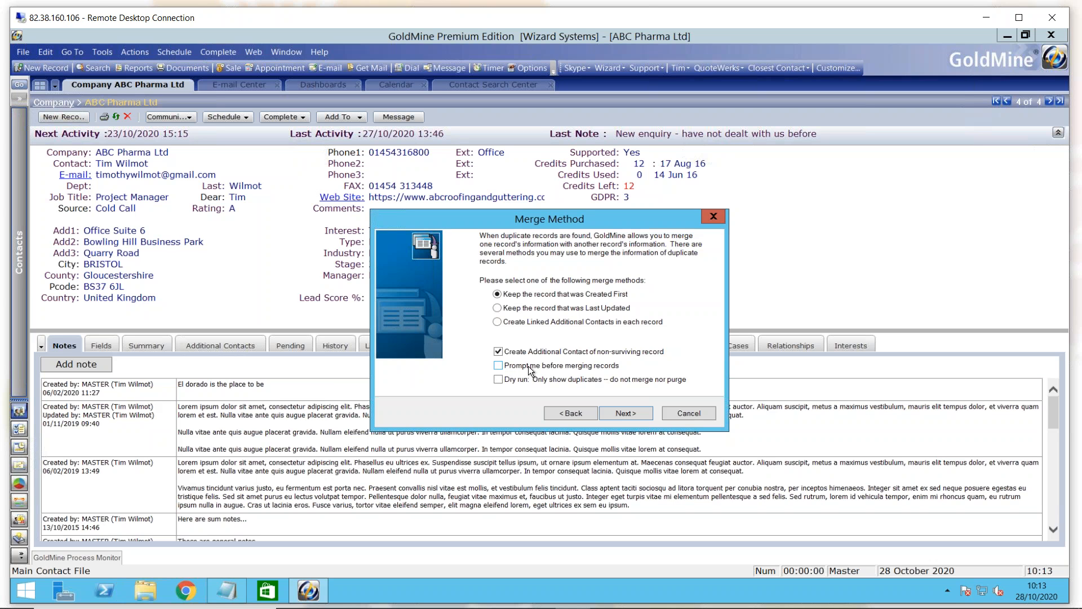
- Accept the merge method that keeps the record created first, and set the purge method to delete the duplicate record
{"action": "left_click", "coordinate": [626, 414]}
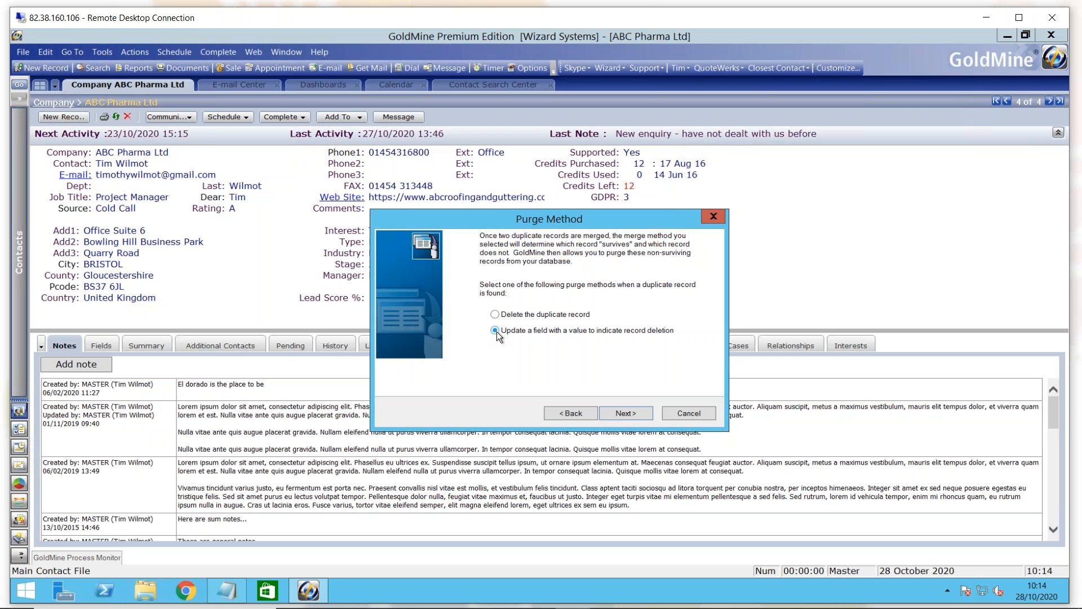
{"action": "left_click", "coordinate": [497, 316]}
{"action": "left_click", "coordinate": [621, 414]}
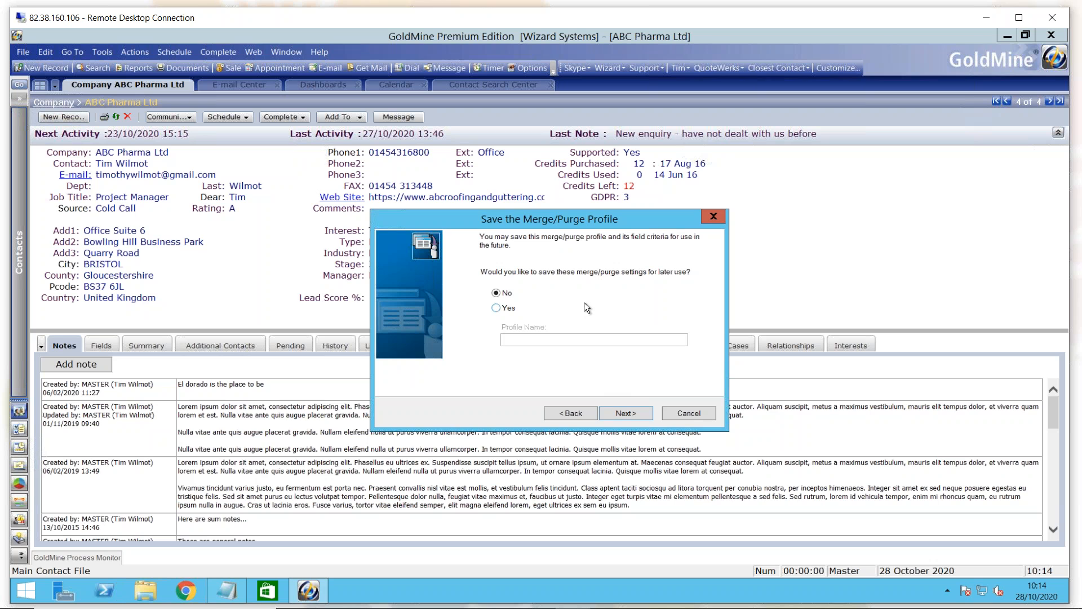
- Choose to save the settings as profile "match of company and contact", and exit the wizard without running the merge/purge
{"action": "left_click", "coordinate": [496, 308]}
{"action": "left_click", "coordinate": [519, 339]}
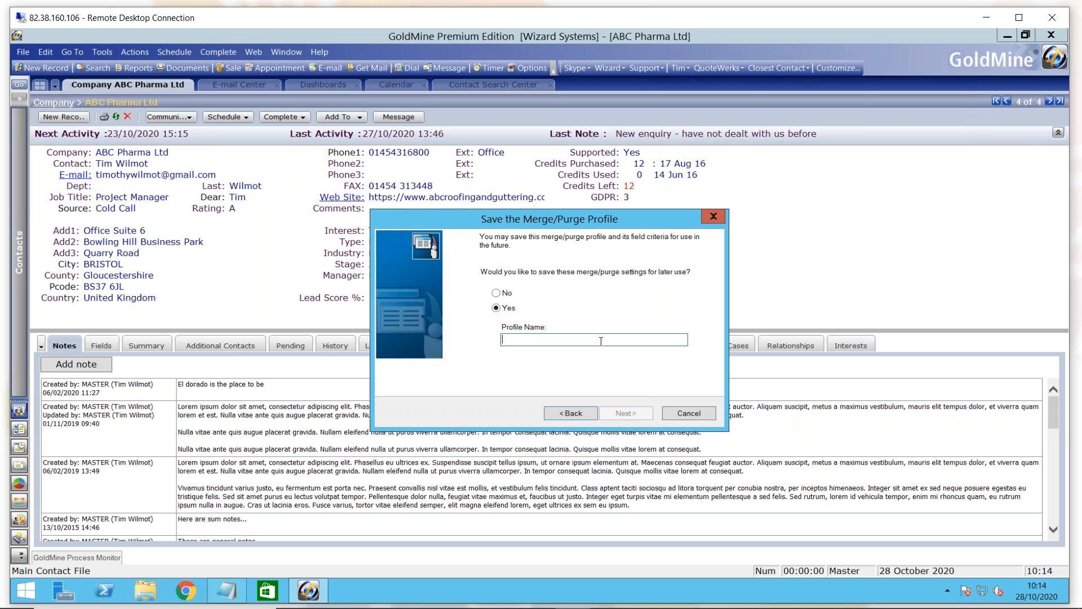
{"action": "type", "text": "match of company and contact"}
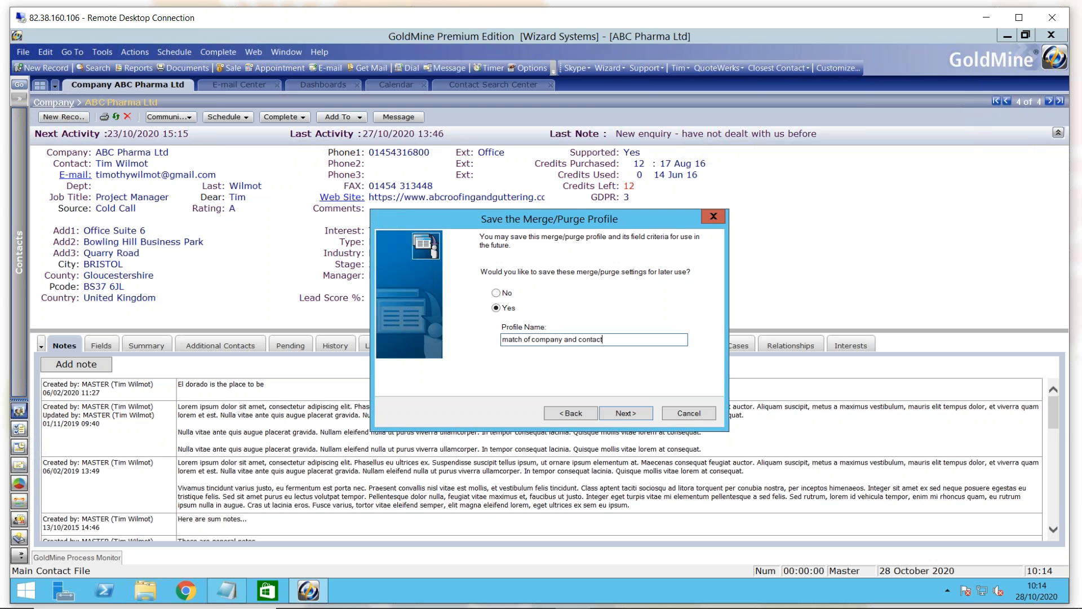
{"action": "left_click", "coordinate": [618, 413]}
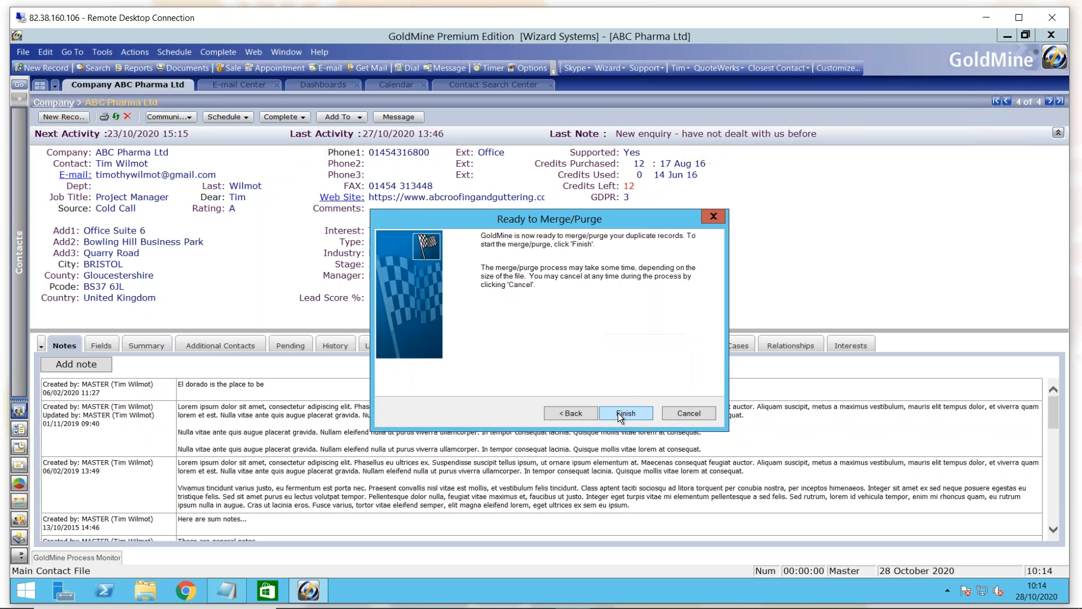
{"action": "left_click", "coordinate": [688, 412]}
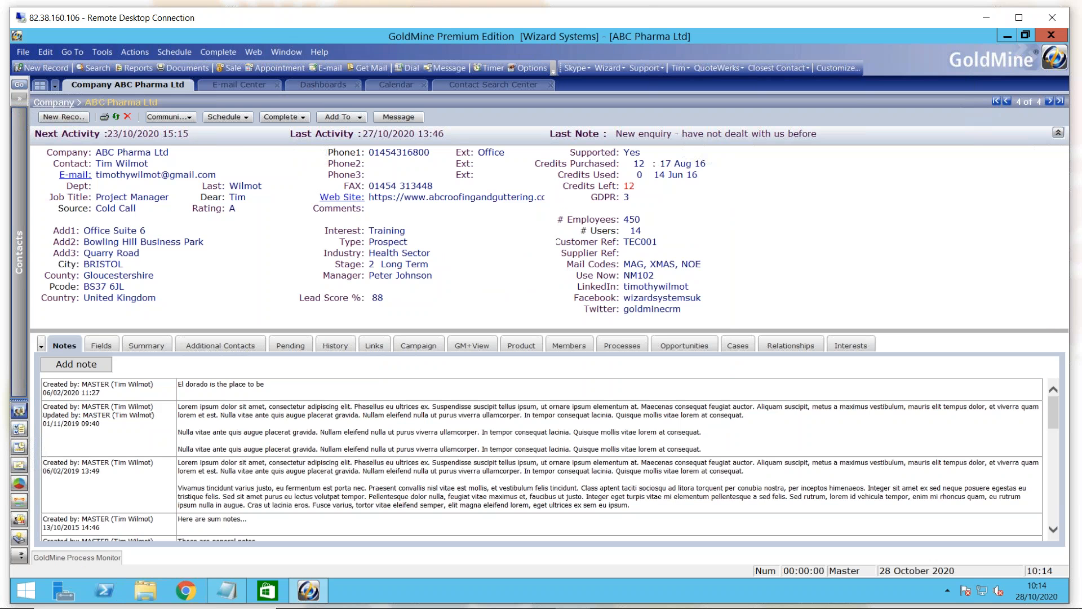